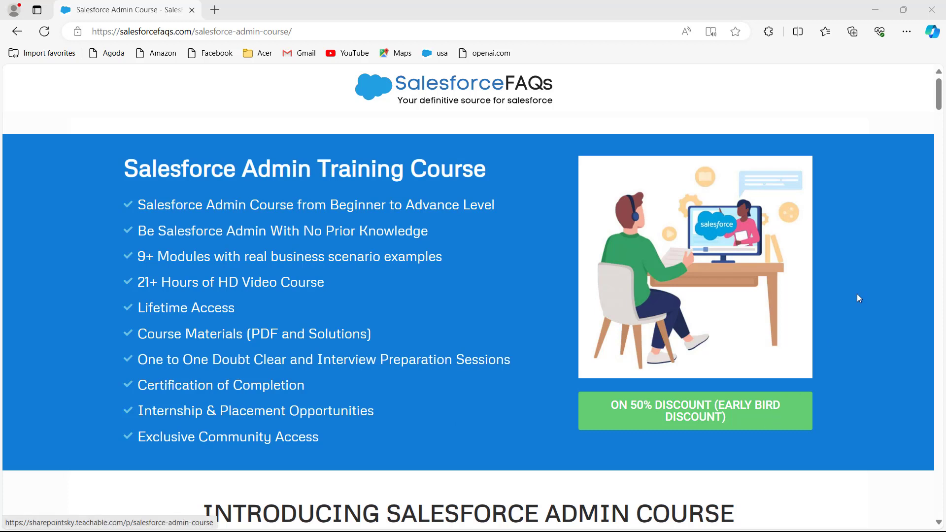
Scroll the course page to the Join Salesforce Admin Course section showing the $99 lifetime offer
{"action": "left_click", "coordinate": [940, 106]}
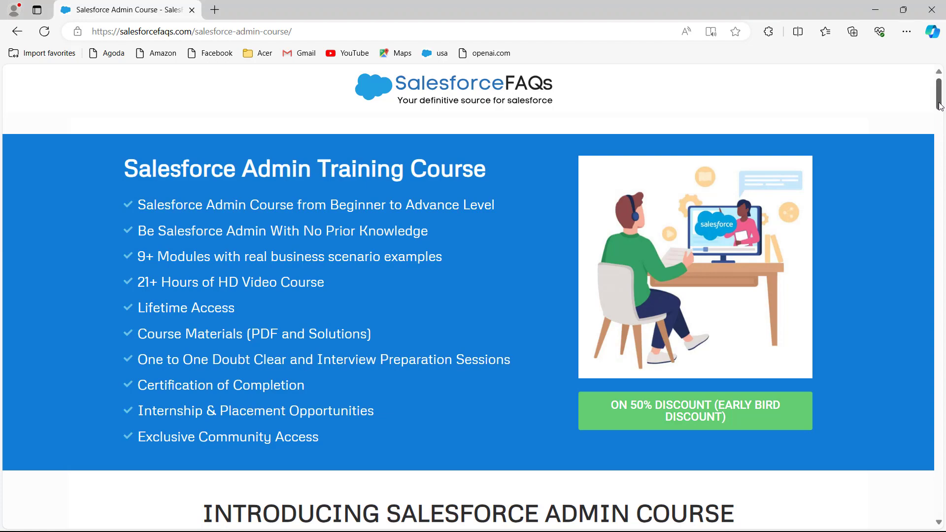
{"action": "left_click_drag", "start_coordinate": [940, 106], "coordinate": [891, 432]}
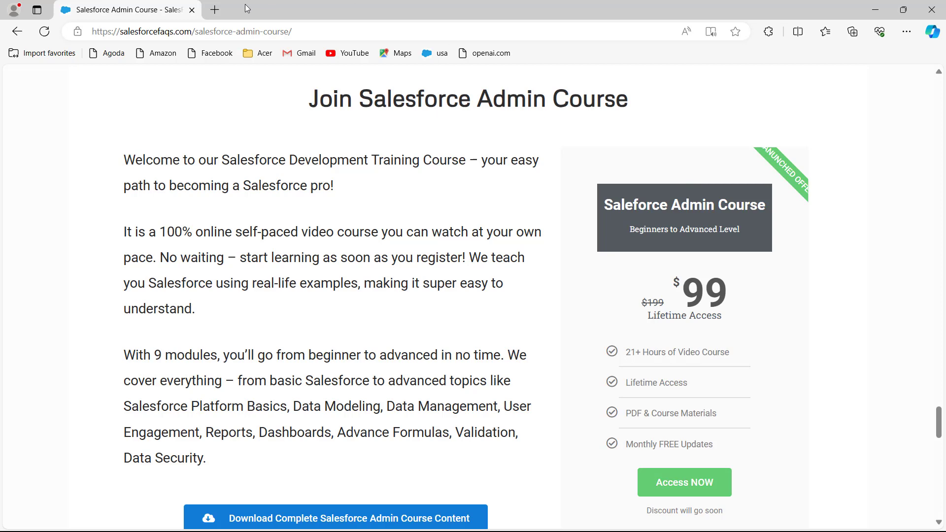
{"action": "left_click_drag", "start_coordinate": [938, 418], "coordinate": [943, 89]}
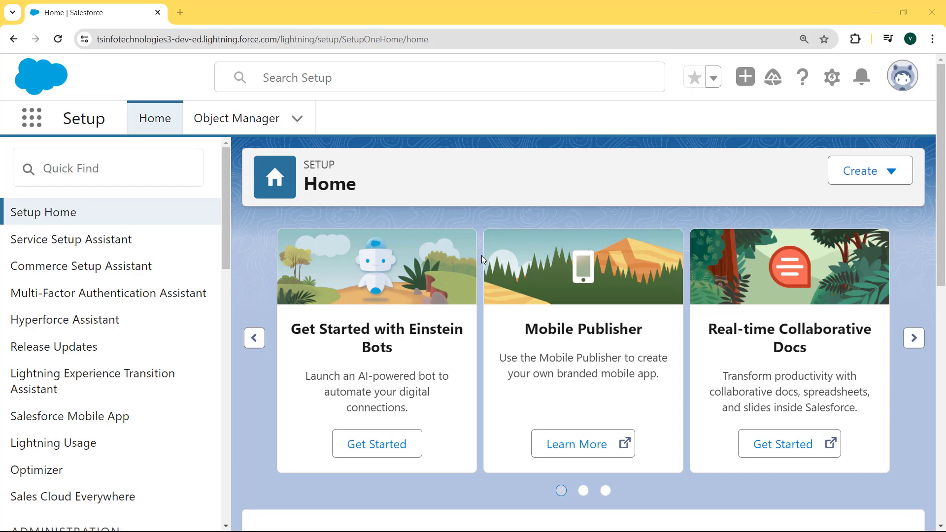
Open Setup in a new tab, find Applicant in Object Manager, and show its Validation Rules
{"action": "left_click", "coordinate": [831, 79]}
{"action": "left_click", "coordinate": [736, 141]}
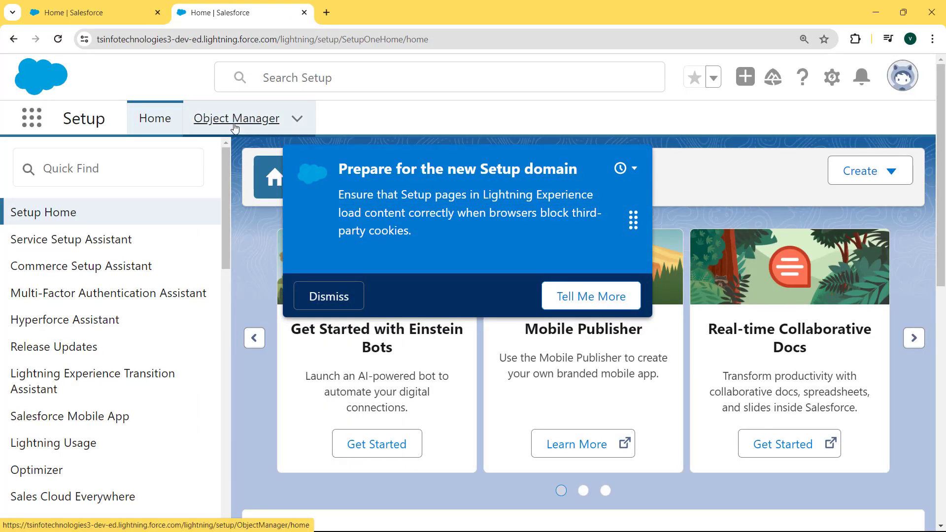
{"action": "left_click", "coordinate": [266, 127]}
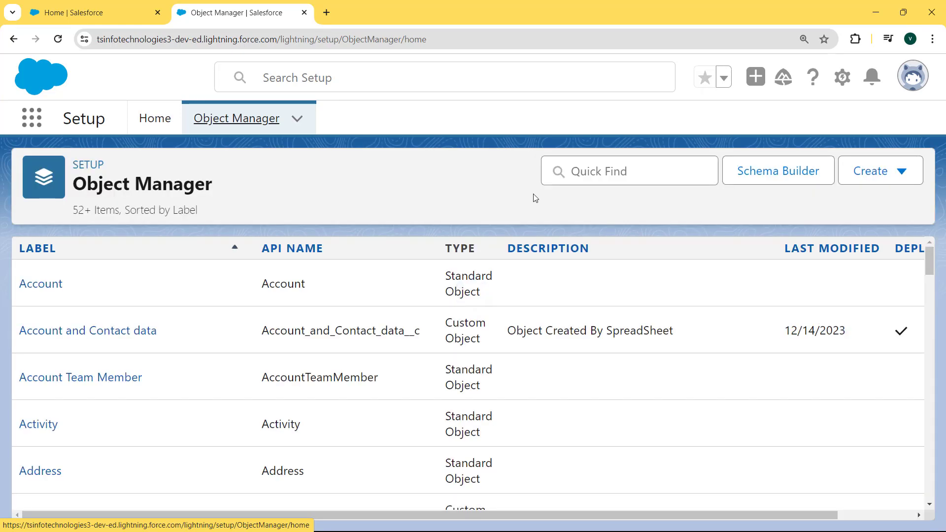
{"action": "left_click", "coordinate": [569, 173]}
{"action": "type", "text": "appl"}
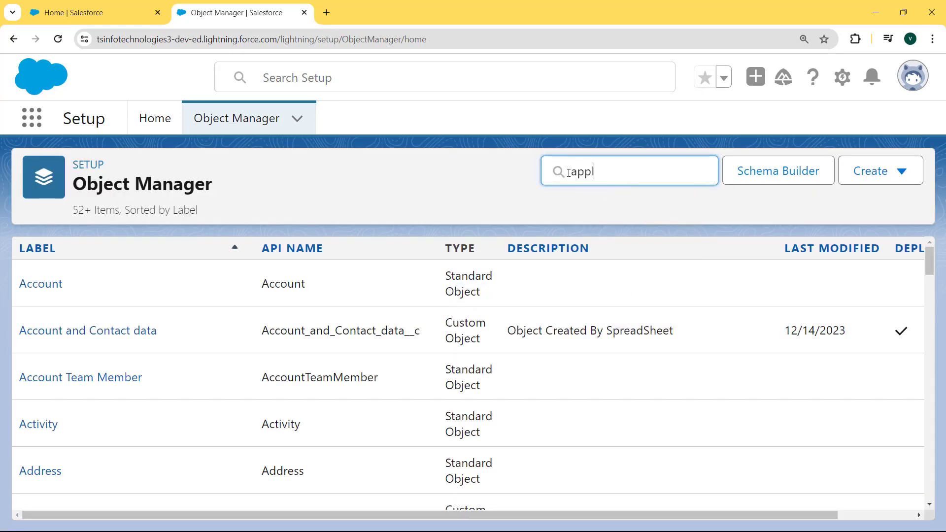
{"action": "type", "text": "ican"}
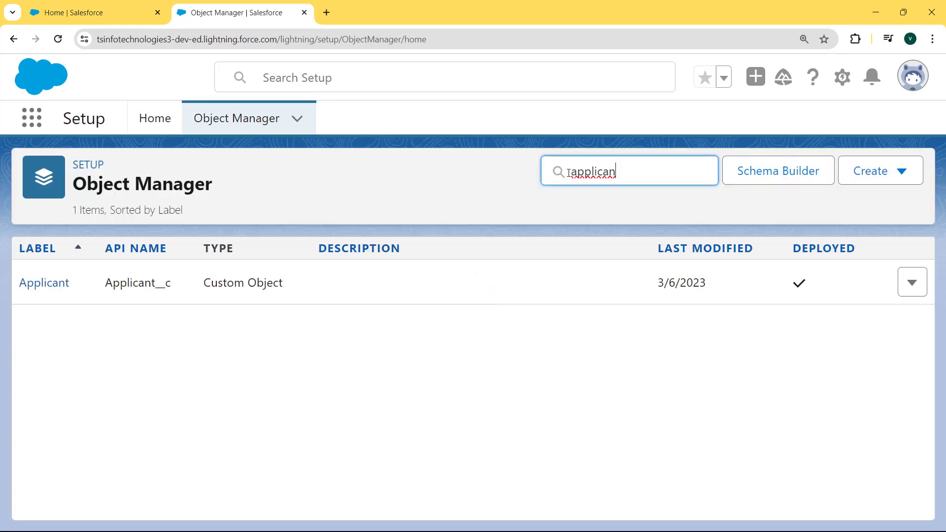
{"action": "left_click", "coordinate": [29, 287]}
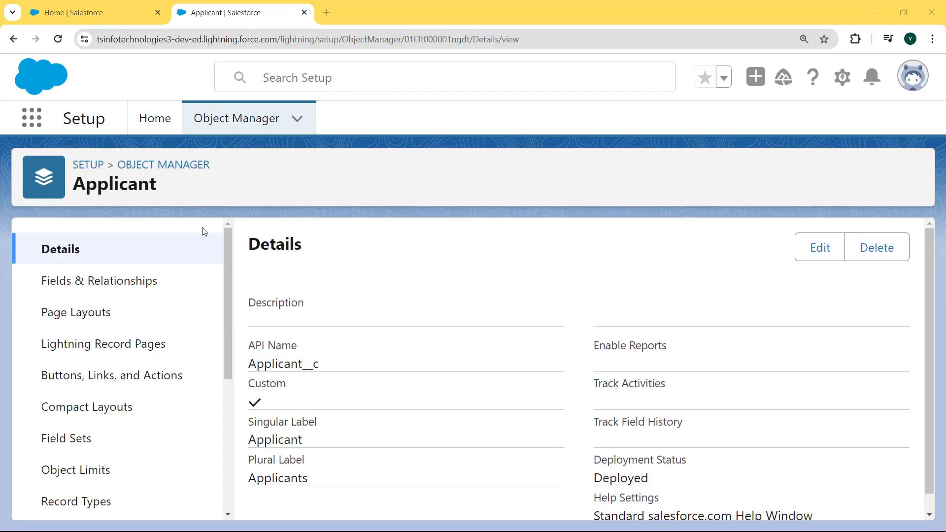
{"action": "left_click_drag", "start_coordinate": [229, 247], "coordinate": [225, 396]}
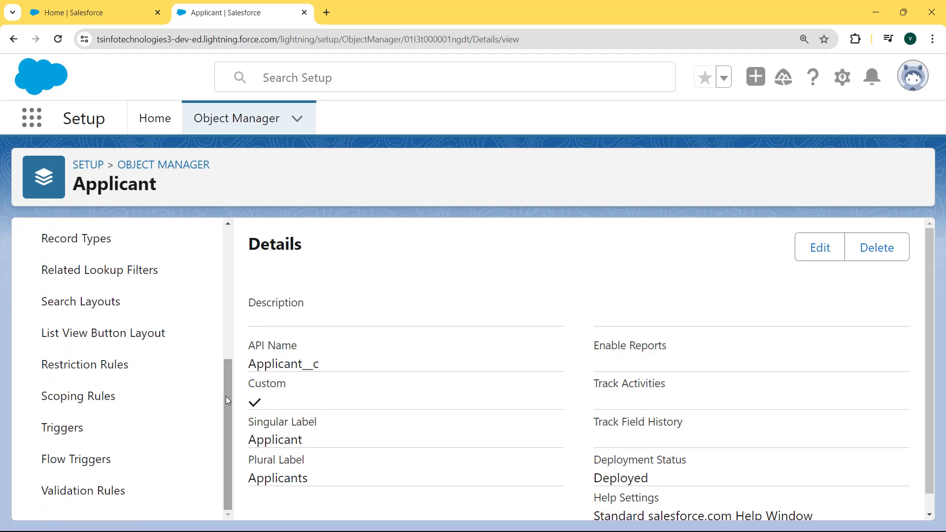
{"action": "left_click", "coordinate": [92, 493]}
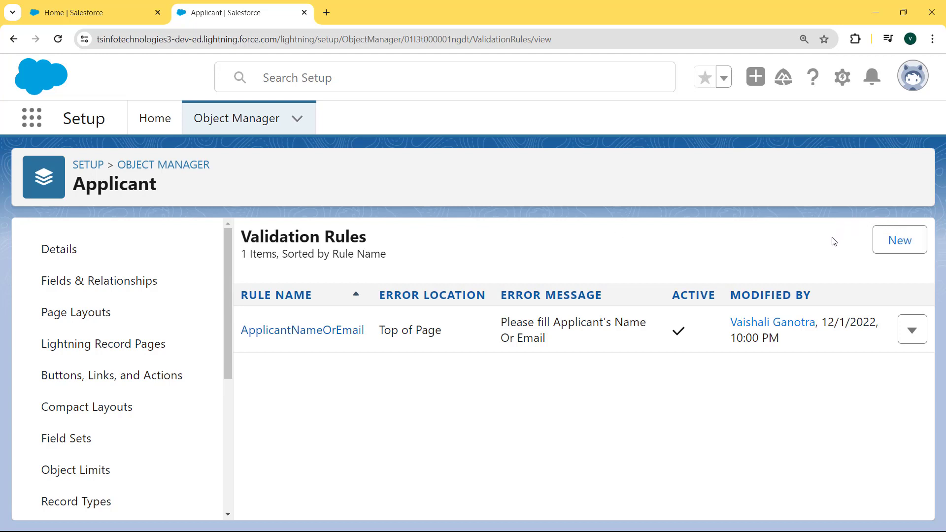
Create a new Applicant validation rule and name it OR_AND_Condition
{"action": "left_click", "coordinate": [899, 250]}
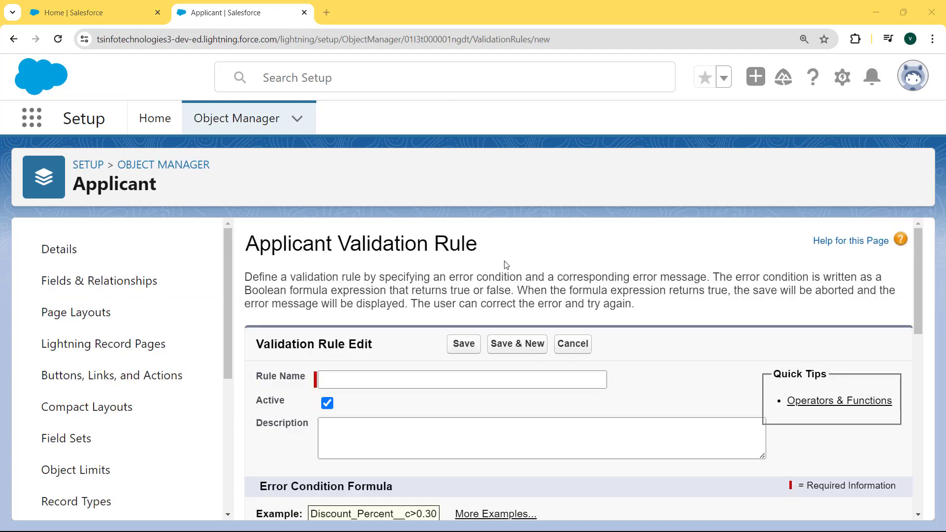
{"action": "left_click", "coordinate": [394, 383]}
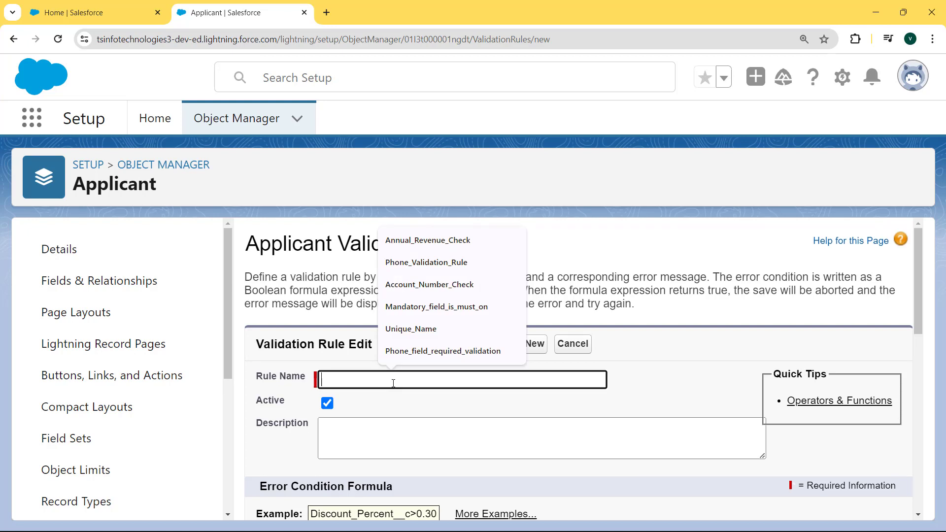
{"action": "type", "text": "OR_AND_Condition"}
{"action": "left_click", "coordinate": [372, 434]}
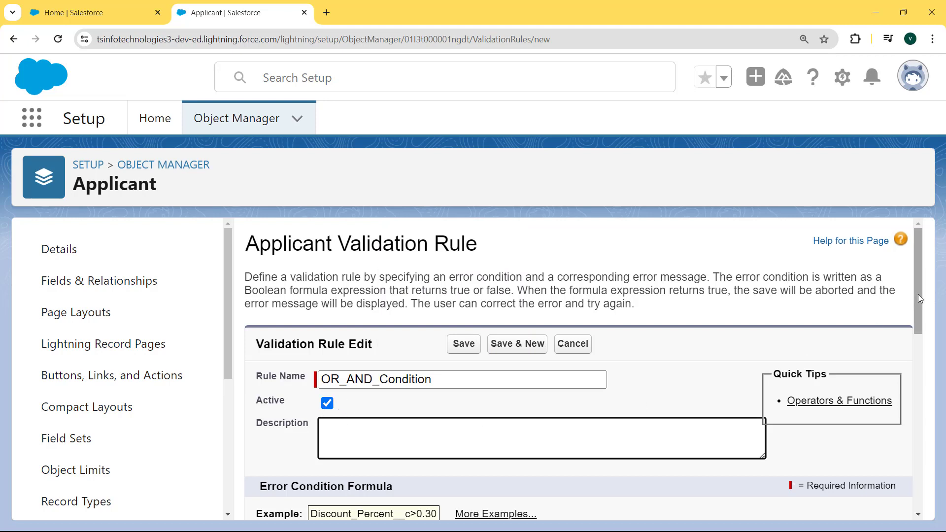
{"action": "scroll", "coordinate": [916, 308], "scroll_direction": "down", "scroll_amount": 3}
{"action": "left_click_drag", "start_coordinate": [914, 309], "coordinate": [911, 385]}
Enter the formula OR( ISBLANK (Name) , ISBLANK ( Applicant_Email__c ) ) and confirm it passes Check Syntax
{"action": "left_click", "coordinate": [305, 362]}
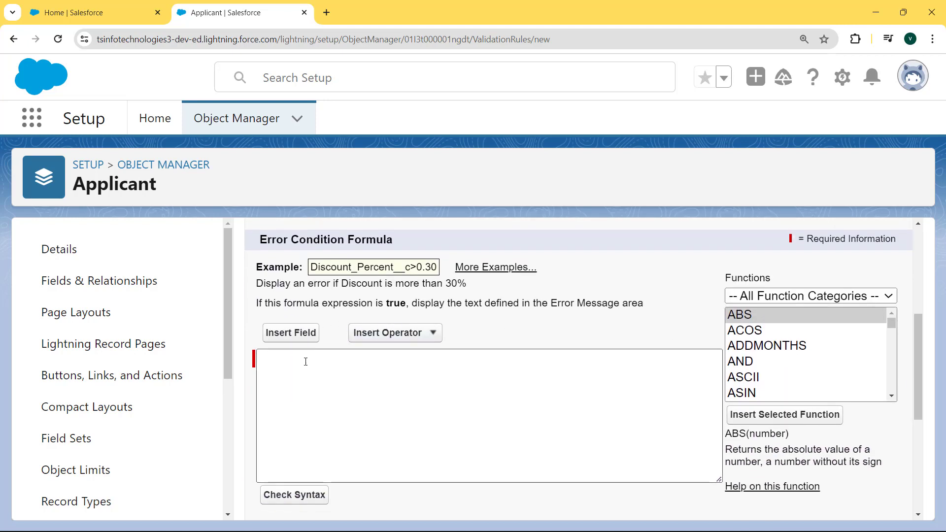
{"action": "left_click", "coordinate": [303, 369]}
{"action": "type", "text": "OR( ISBLANK (Name) , ISBLANK (Email) )"}
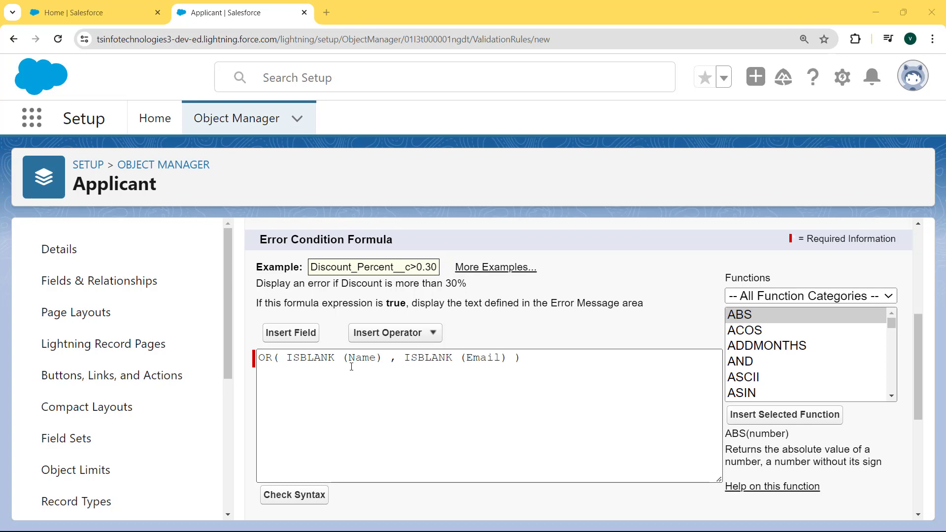
{"action": "left_click_drag", "start_coordinate": [287, 358], "coordinate": [355, 361]}
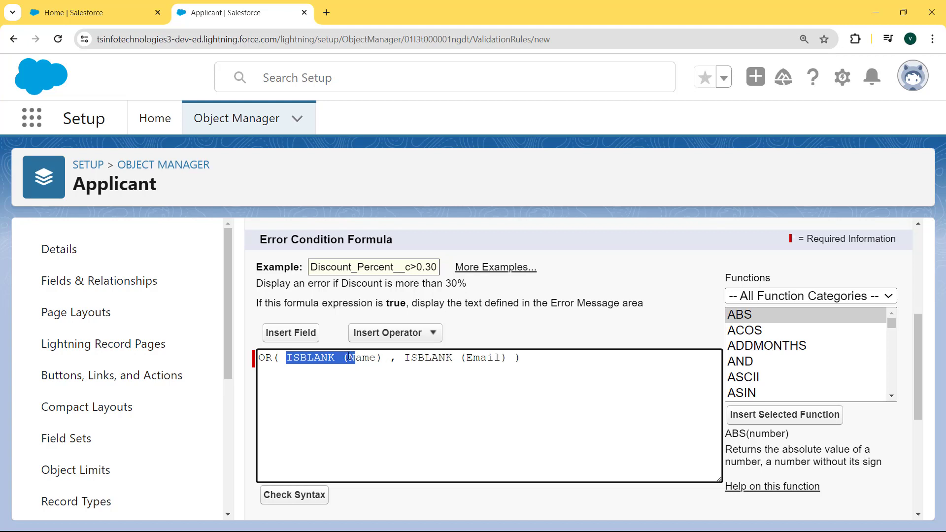
{"action": "left_click", "coordinate": [397, 389]}
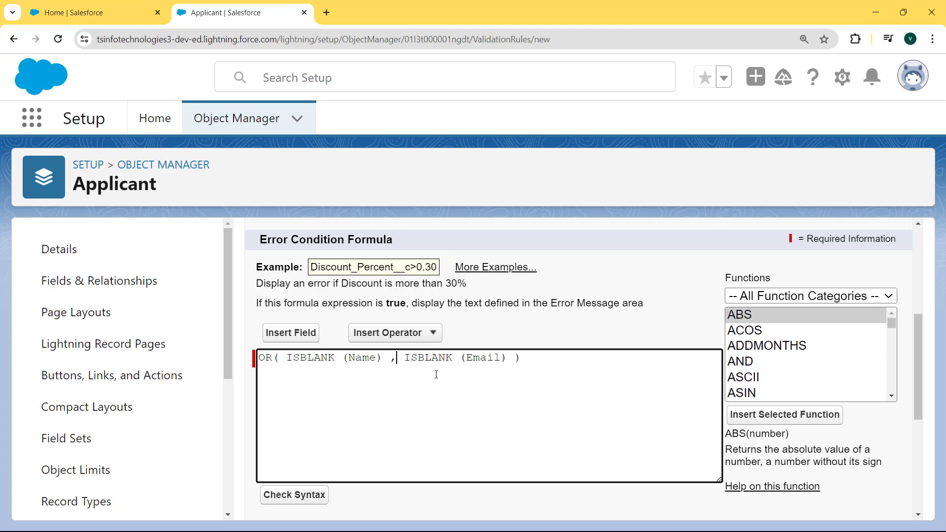
{"action": "left_click_drag", "start_coordinate": [502, 359], "coordinate": [453, 359]}
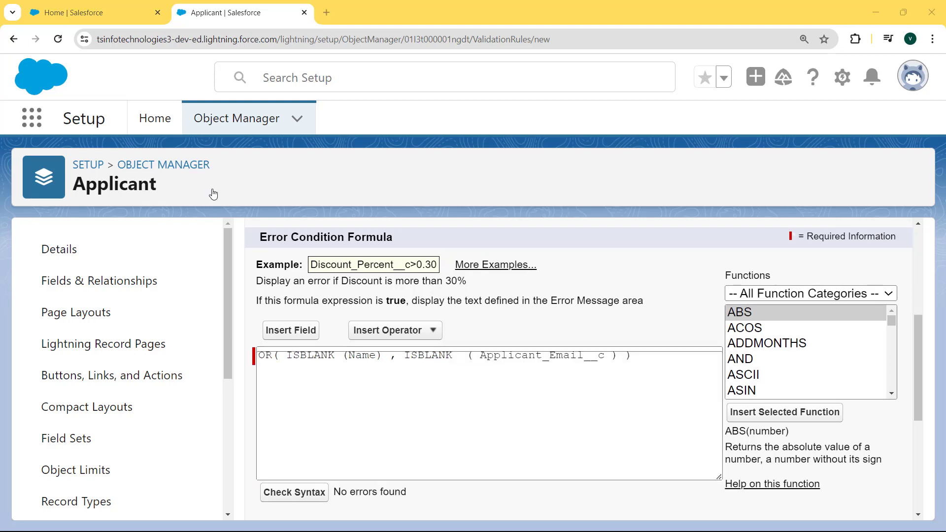
{"action": "left_click", "coordinate": [294, 492]}
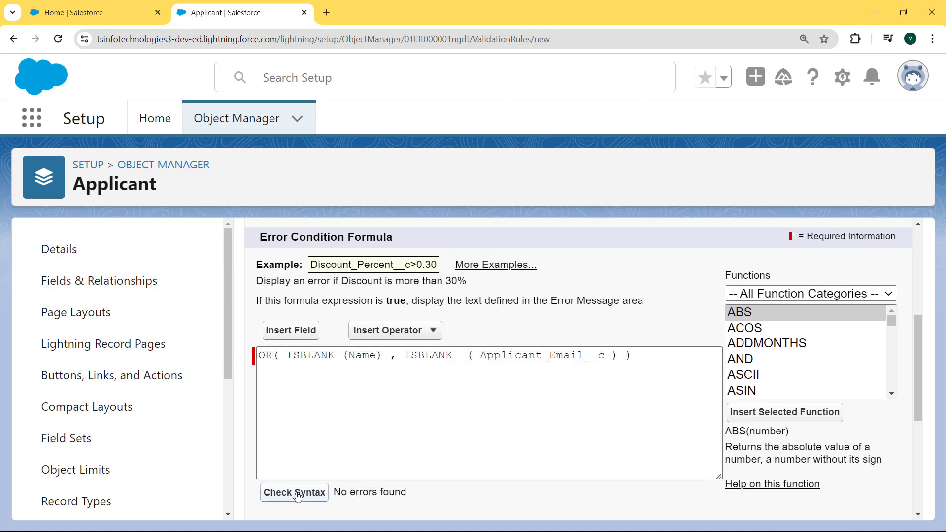
{"action": "left_click_drag", "start_coordinate": [920, 288], "coordinate": [919, 496]}
{"action": "left_click", "coordinate": [396, 397]}
Paste the error message 'Please fill the Applicant Name or Email' and save the rule
{"action": "left_click", "coordinate": [396, 395]}
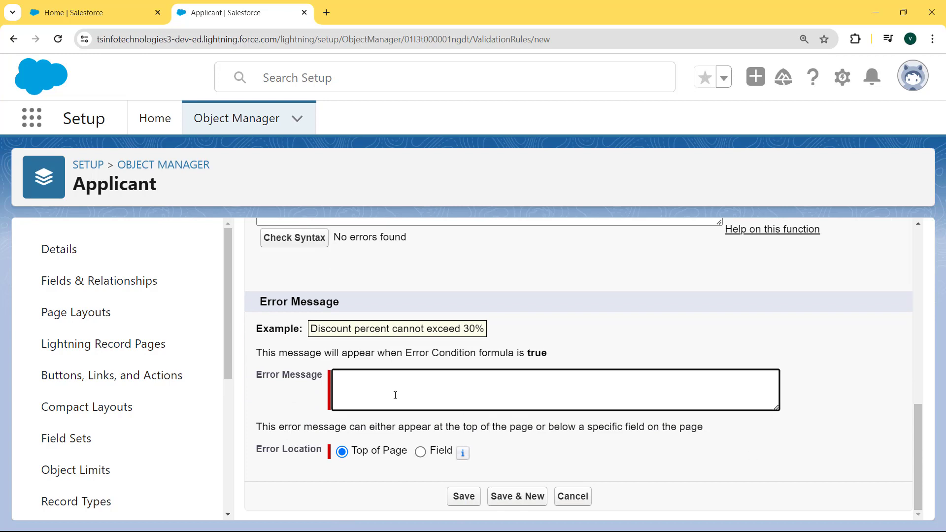
{"action": "type", "text": "Please fill the Applicant Name or Email"}
{"action": "left_click_drag", "start_coordinate": [515, 378], "coordinate": [325, 386]}
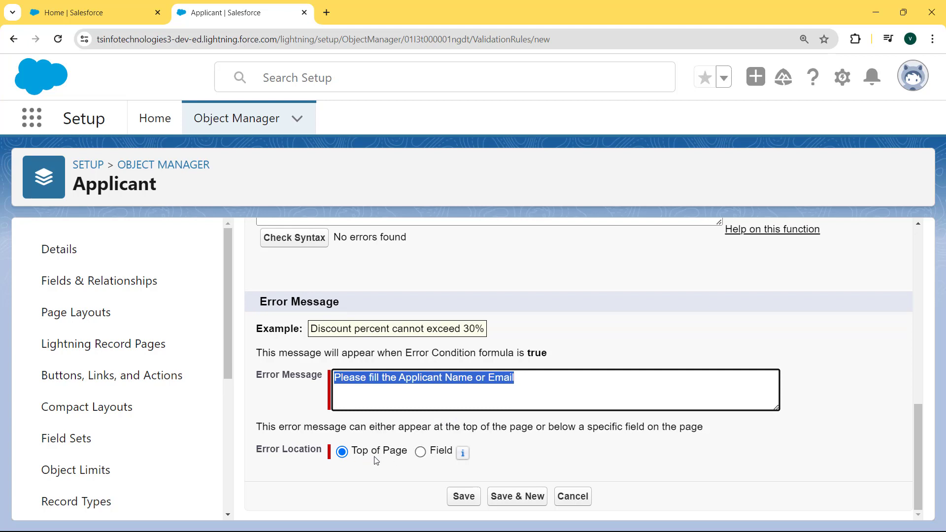
{"action": "left_click", "coordinate": [463, 497]}
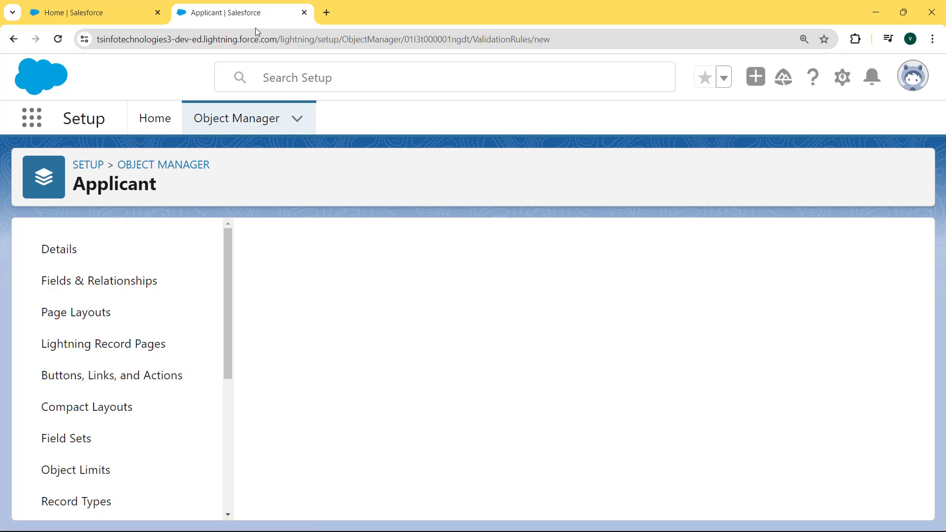
{"action": "left_click_drag", "start_coordinate": [27, 243], "coordinate": [258, 257]}
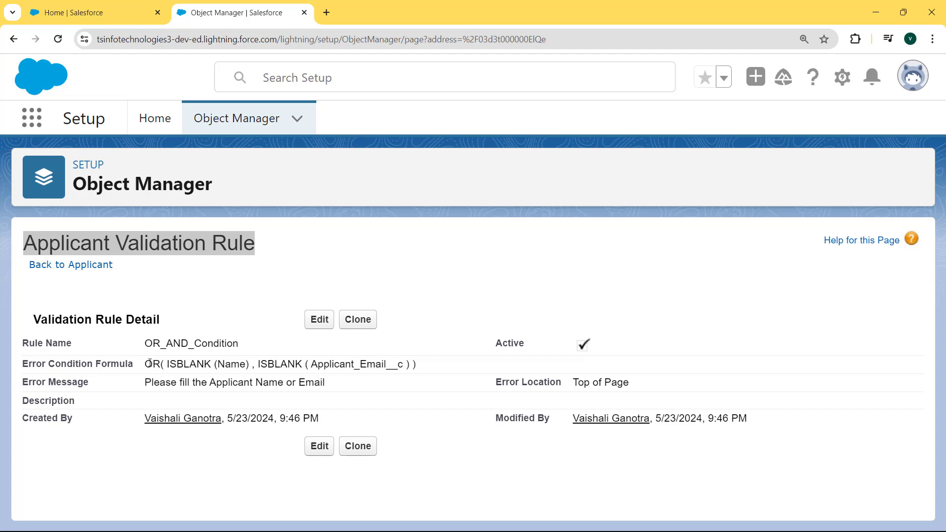
{"action": "left_click_drag", "start_coordinate": [147, 361], "coordinate": [422, 367]}
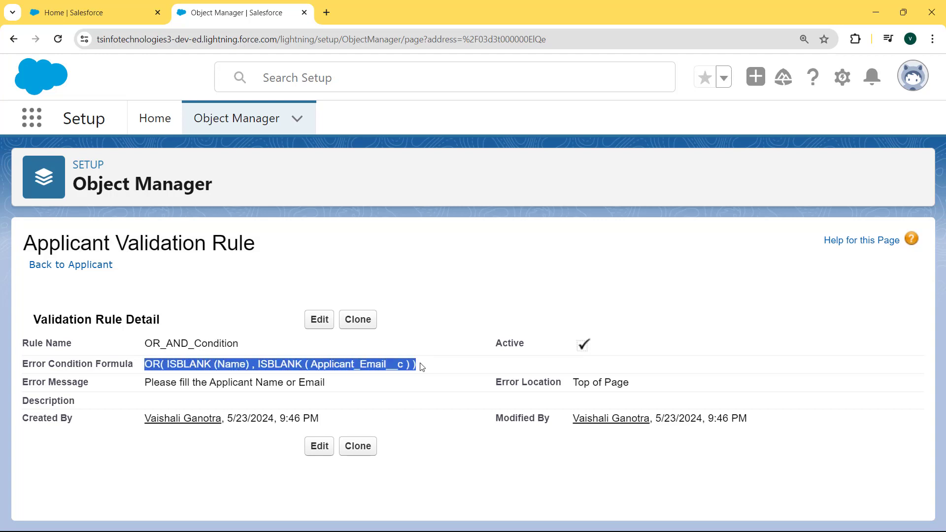
Find Applicants through the App Launcher search and start a new Applicant record
{"action": "left_click", "coordinate": [32, 117]}
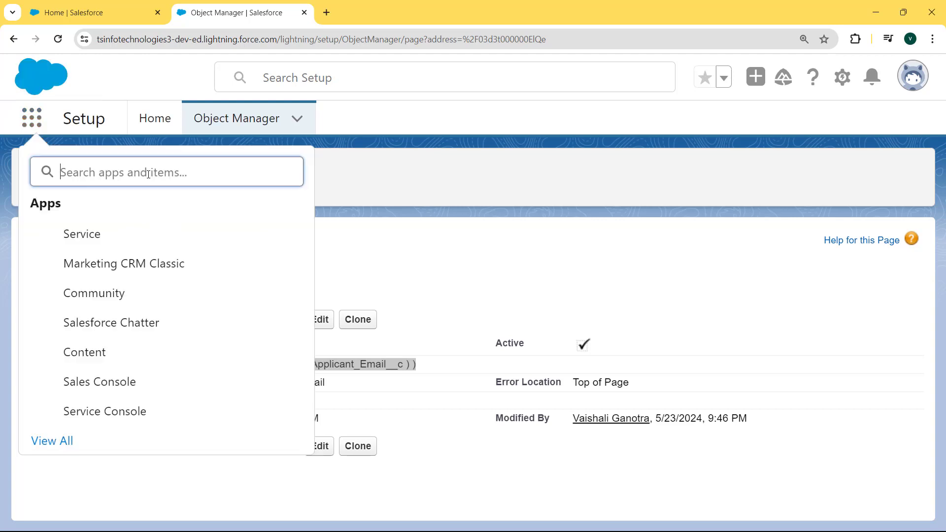
{"action": "type", "text": "applui"}
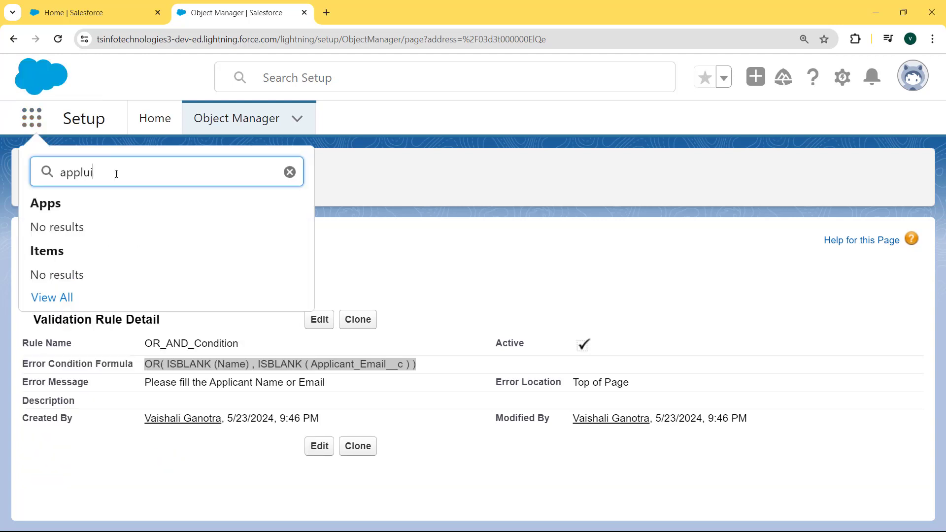
{"action": "key", "text": "BackSpace"}
{"action": "key", "text": "BackSpace"}
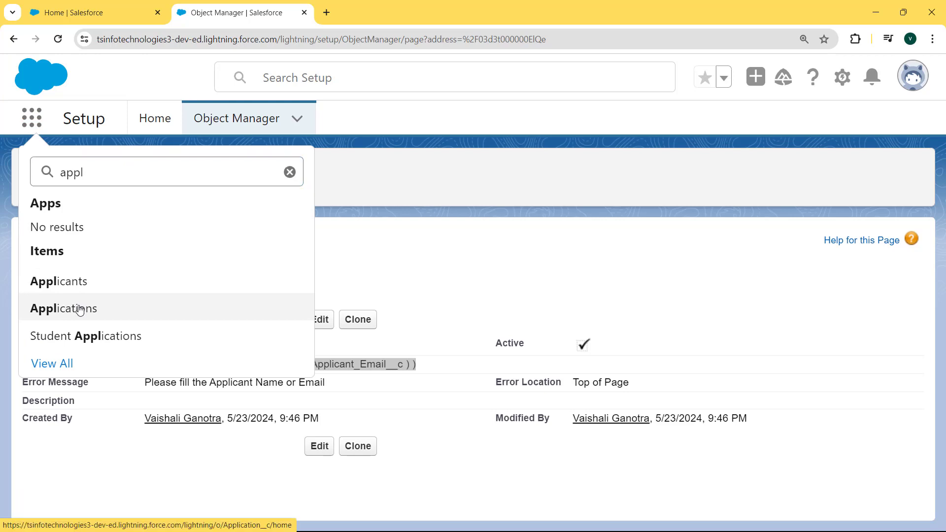
{"action": "left_click", "coordinate": [80, 308]}
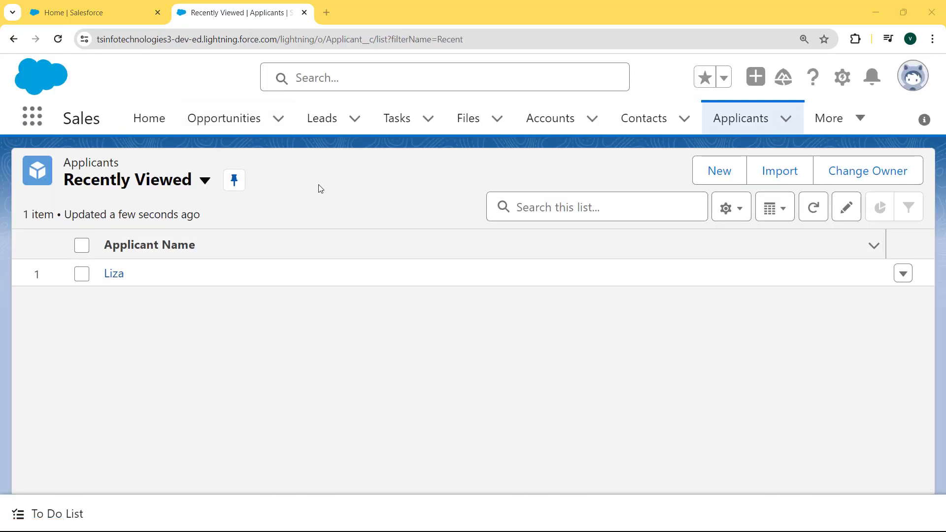
{"action": "left_click", "coordinate": [717, 179]}
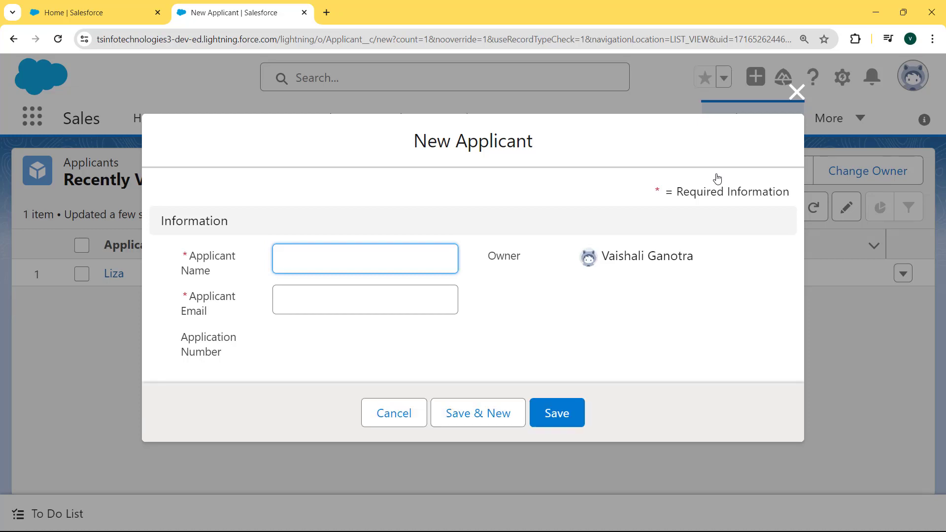
Enter an applicant name, see the save blocked without email, then add the applicant's email and save
{"action": "type", "text": "Jasmin"}
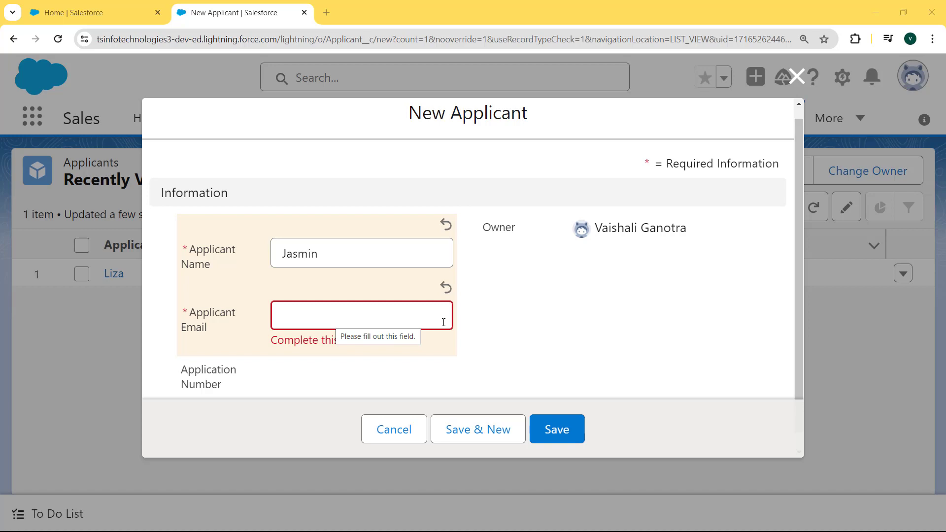
{"action": "left_click", "coordinate": [552, 425]}
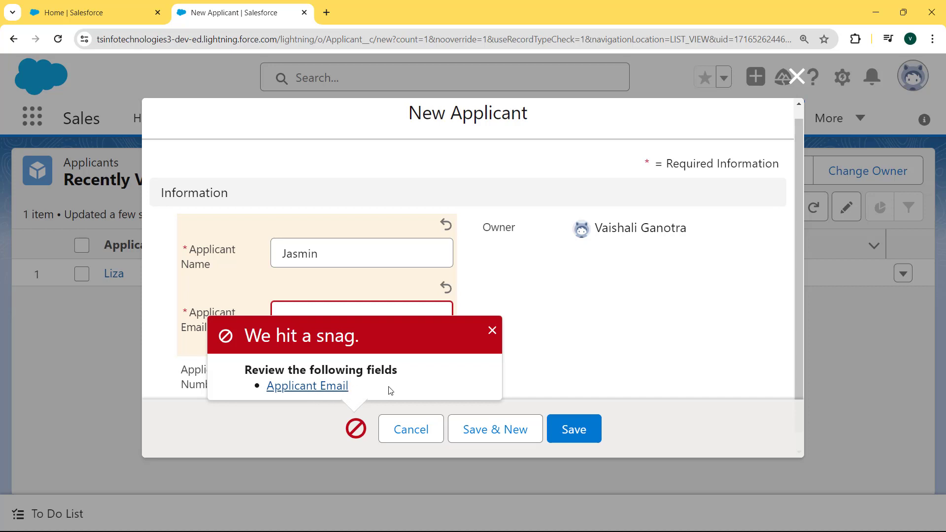
{"action": "left_click", "coordinate": [381, 308]}
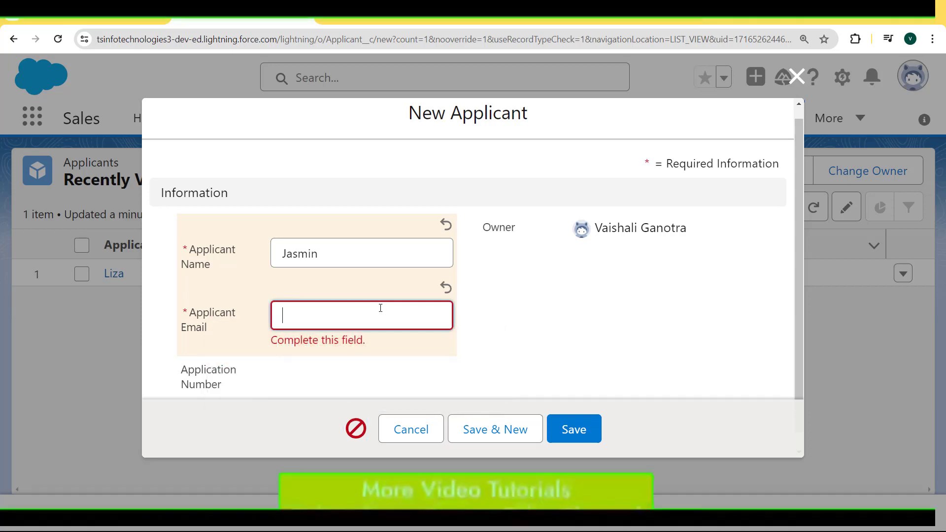
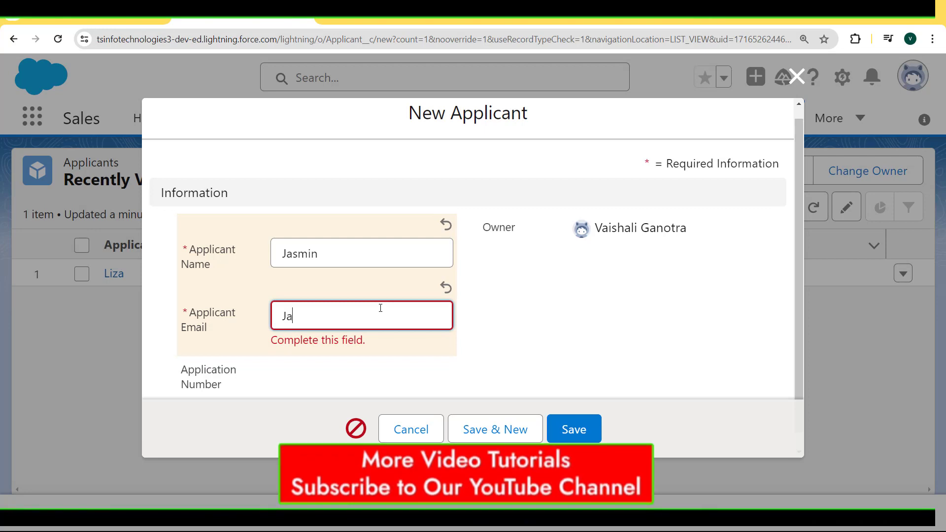
{"action": "left_click", "coordinate": [584, 438]}
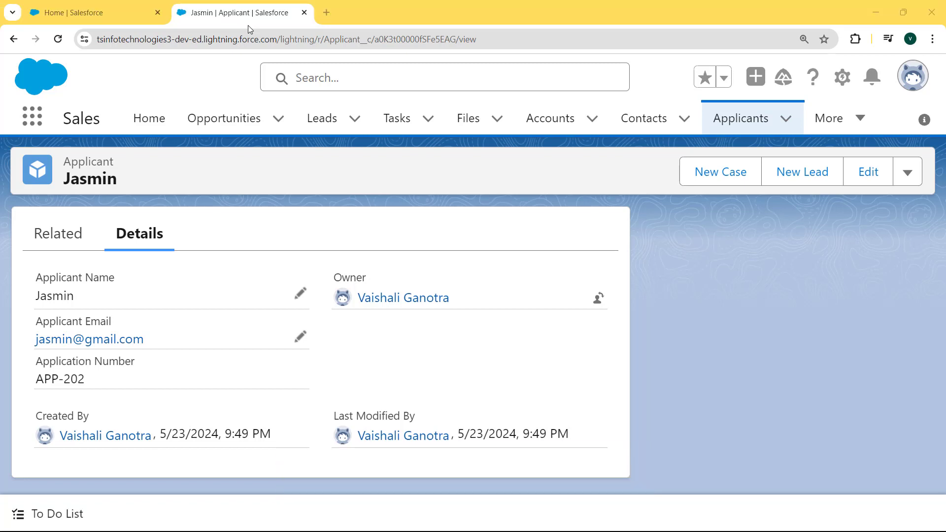
Go to Setup, select Account in Object Manager, and show its Validation Rules
{"action": "left_click", "coordinate": [842, 77]}
{"action": "left_click", "coordinate": [767, 127]}
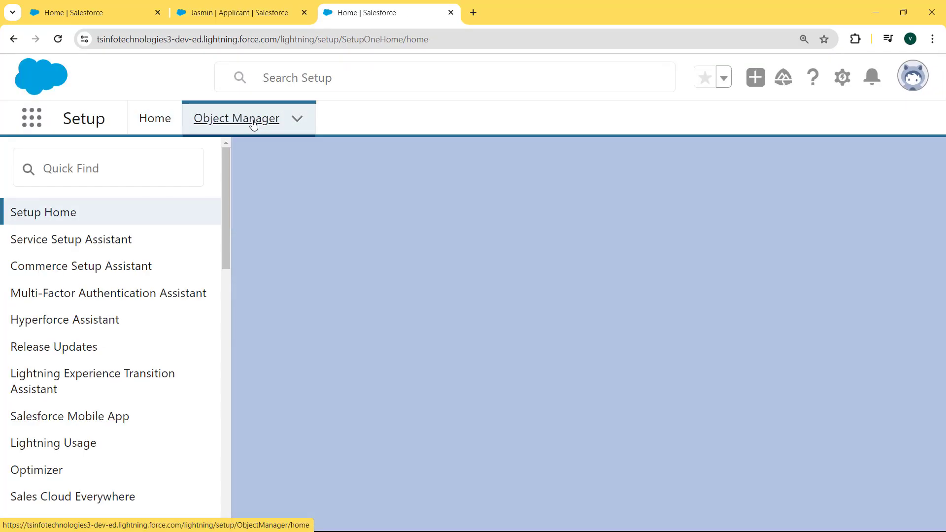
{"action": "left_click", "coordinate": [253, 124]}
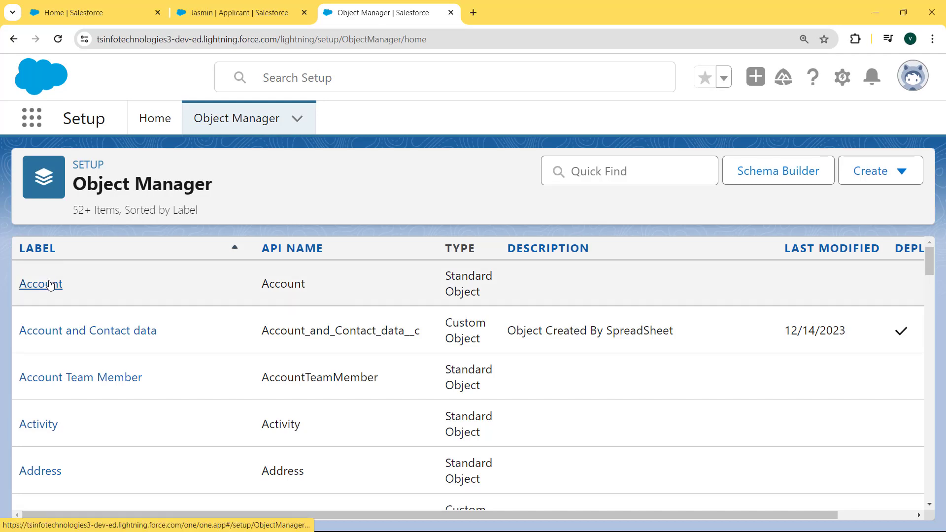
{"action": "left_click", "coordinate": [50, 285]}
{"action": "left_click_drag", "start_coordinate": [225, 242], "coordinate": [140, 472]}
{"action": "left_click", "coordinate": [116, 491]}
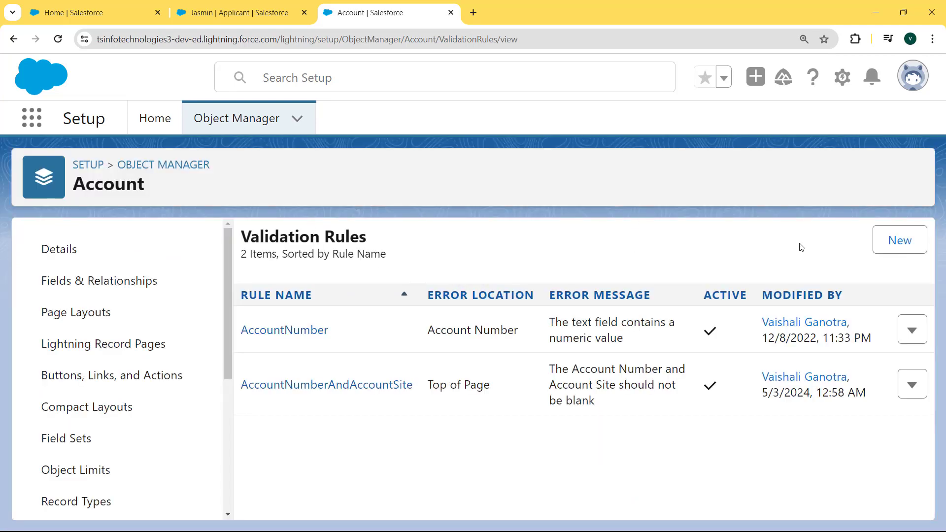
Create a new Account validation rule named 'And Condition'
{"action": "left_click", "coordinate": [890, 242]}
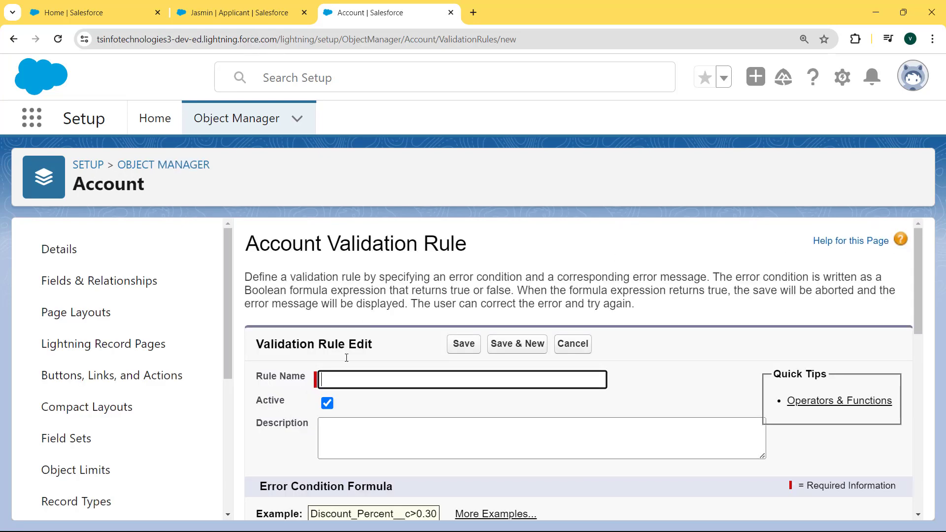
{"action": "left_click", "coordinate": [342, 378]}
{"action": "type", "text": "A"}
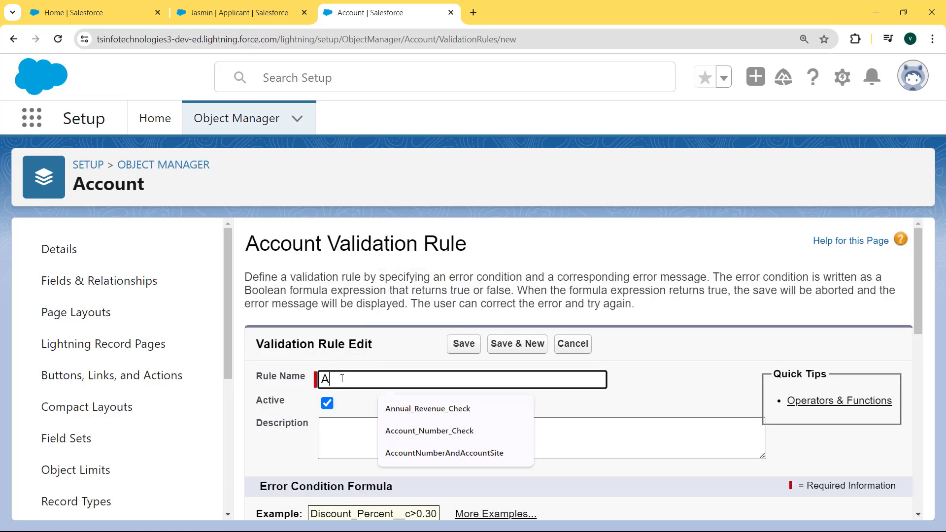
{"action": "type", "text": "nd Condition"}
{"action": "scroll", "coordinate": [911, 339], "scroll_direction": "down", "scroll_amount": 1}
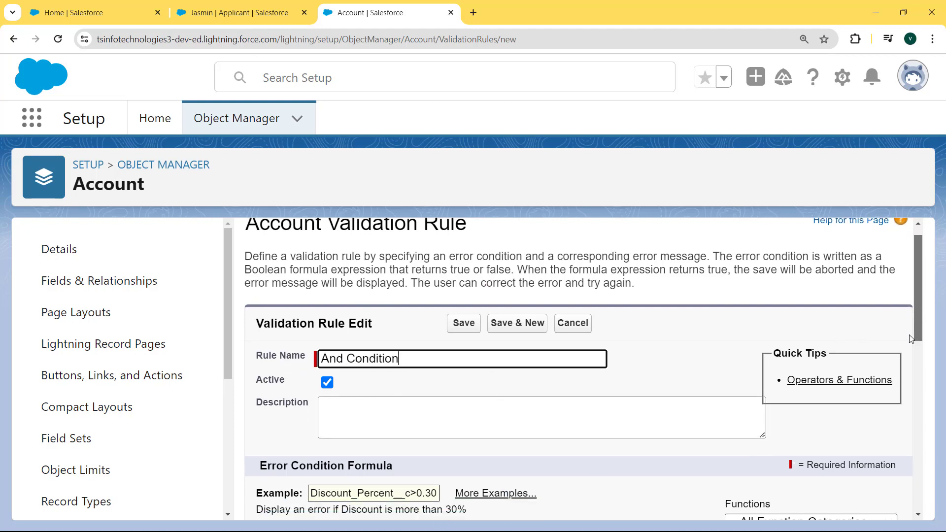
{"action": "scroll", "coordinate": [910, 339], "scroll_direction": "down", "scroll_amount": 4}
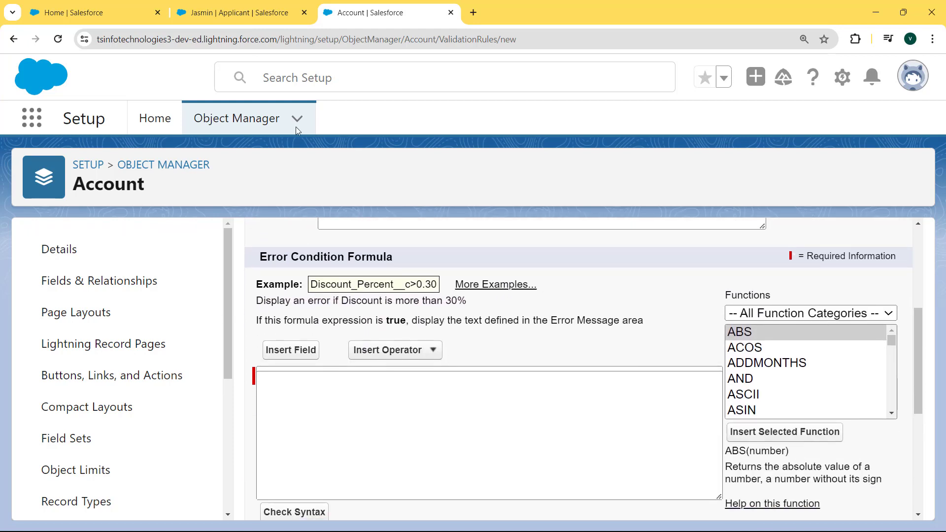
Paste the formula AND(ISBLANK(Name), ISBLANK(Account_Email__c)) and confirm Check Syntax finds no errors
{"action": "left_click", "coordinate": [332, 386]}
{"action": "type", "text": "AND ( ISBLANK ( Name ) , ISBLANK ( Email__c ) )"}
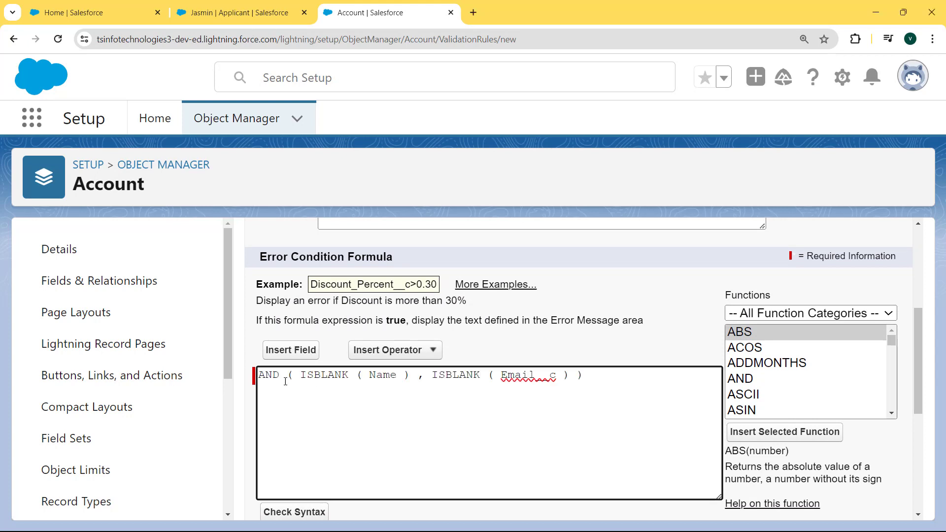
{"action": "left_click_drag", "start_coordinate": [260, 376], "coordinate": [587, 370]}
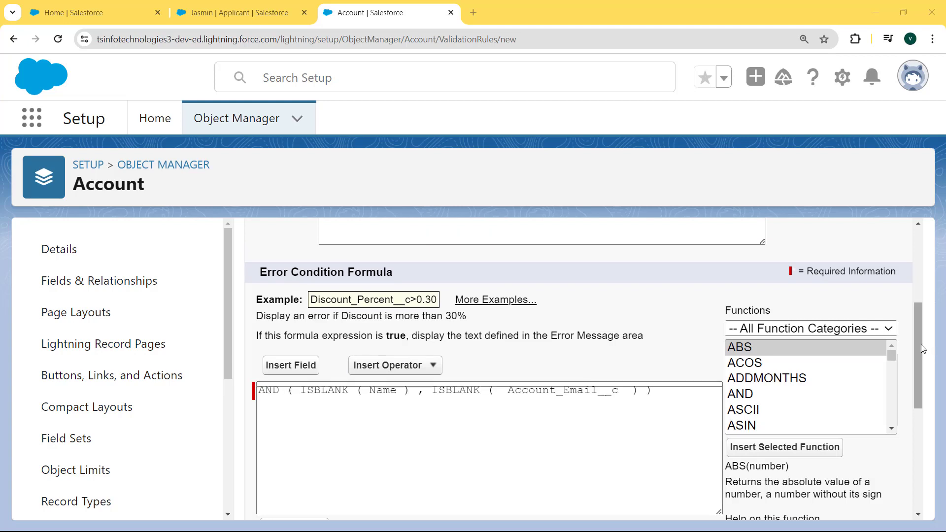
{"action": "scroll", "coordinate": [921, 357], "scroll_direction": "down", "scroll_amount": 1}
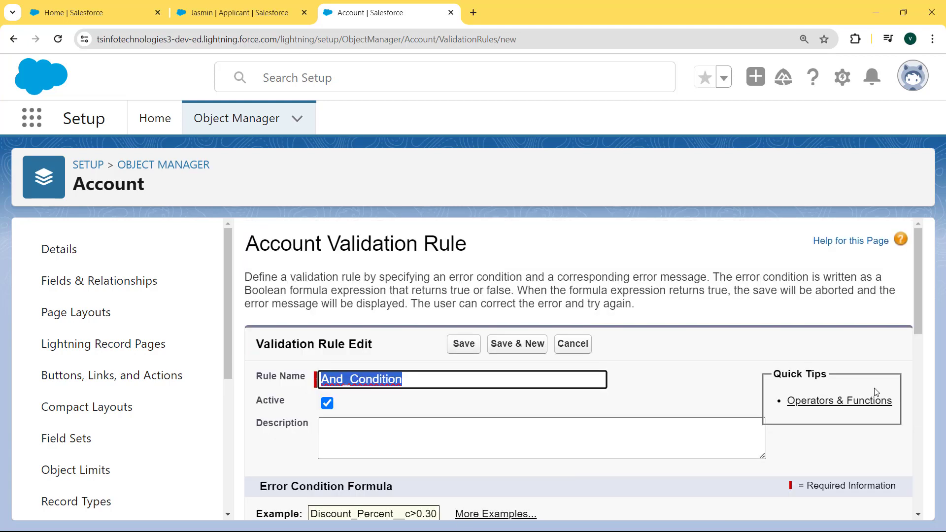
{"action": "left_click_drag", "start_coordinate": [912, 320], "coordinate": [910, 425]}
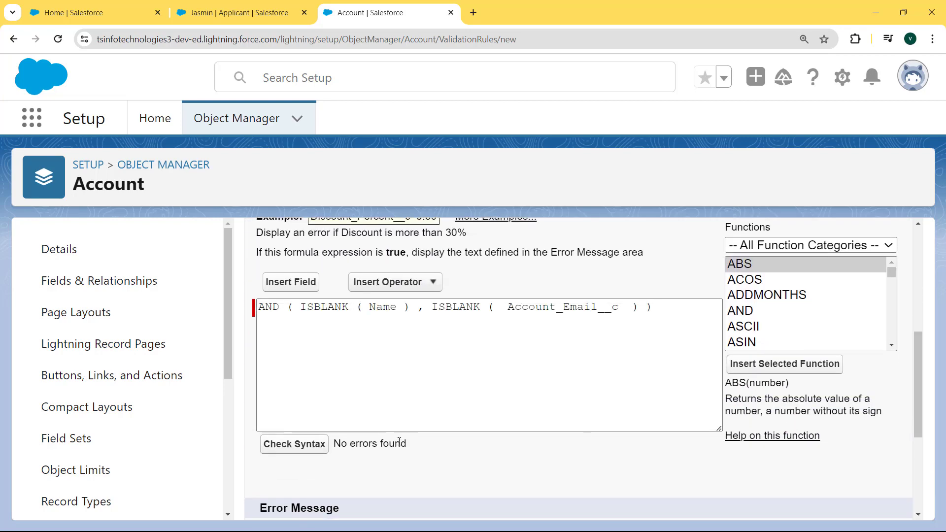
{"action": "left_click_drag", "start_coordinate": [415, 445], "coordinate": [334, 443]}
{"action": "left_click_drag", "start_coordinate": [918, 419], "coordinate": [923, 491]}
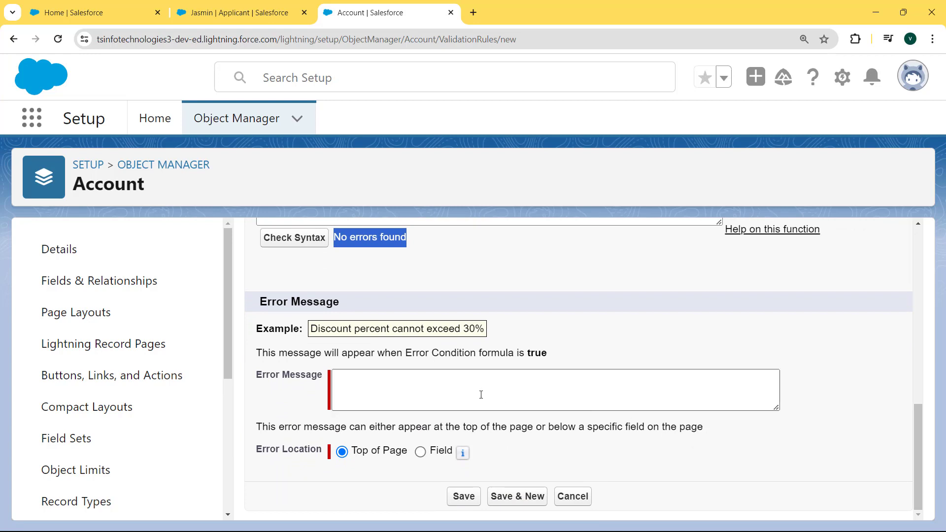
Paste the error message 'Please fill the Account name and email.' and save the rule
{"action": "left_click", "coordinate": [449, 370]}
{"action": "type", "text": "Please fill the Account name and email."}
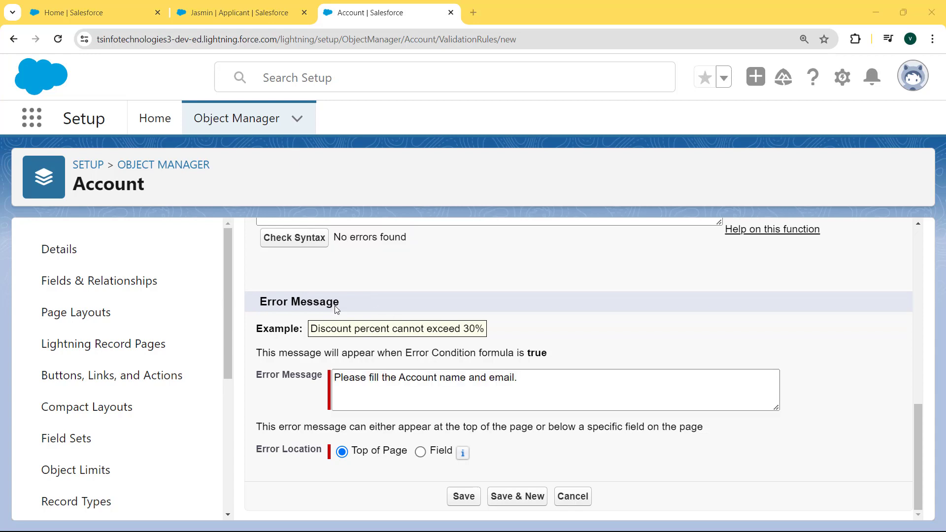
{"action": "left_click_drag", "start_coordinate": [337, 377], "coordinate": [532, 369]}
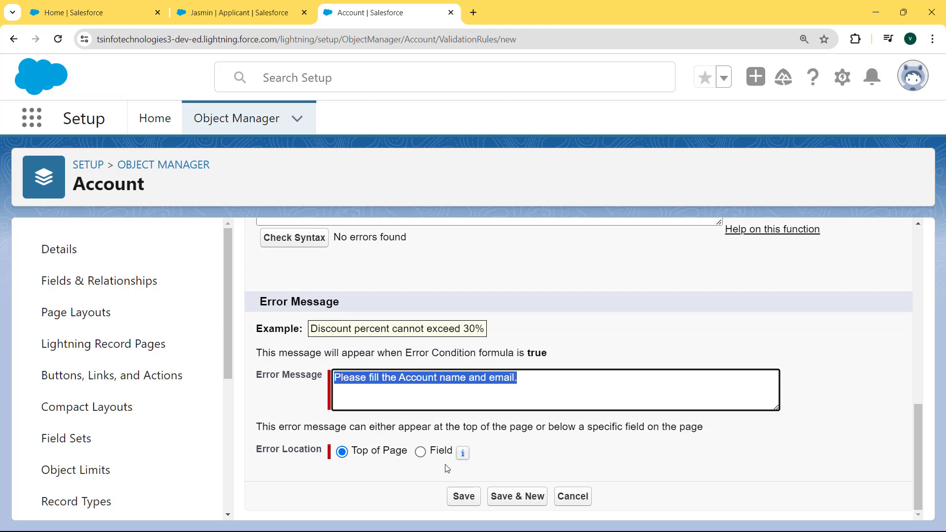
{"action": "left_click", "coordinate": [461, 498]}
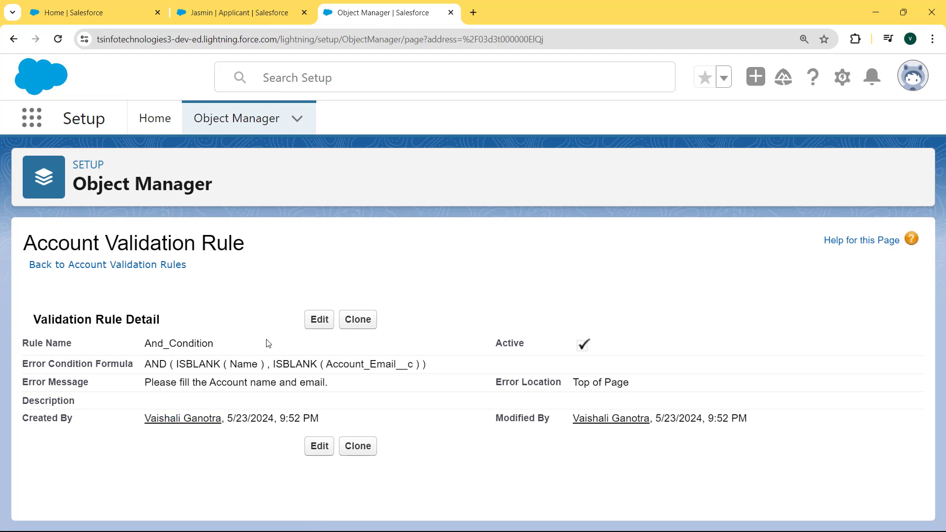
Find Accounts in the App Launcher and start a new account record
{"action": "left_click", "coordinate": [30, 120]}
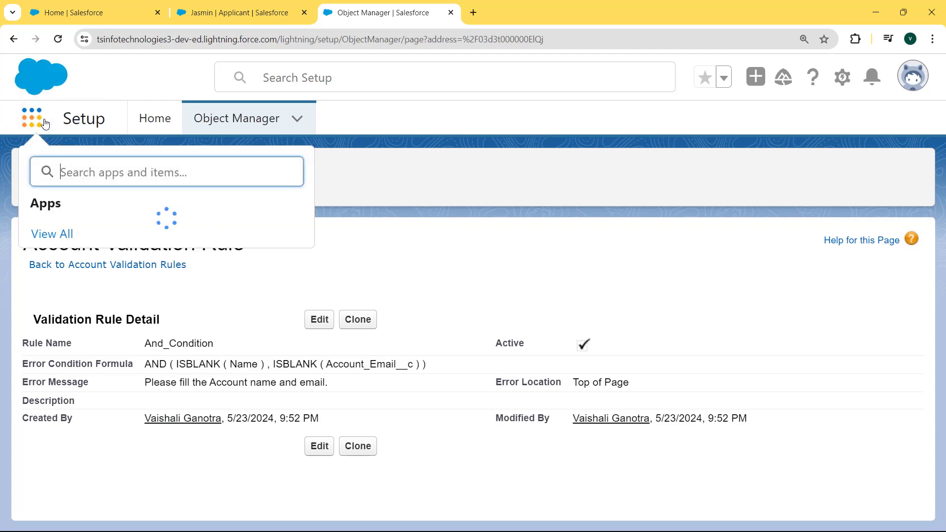
{"action": "type", "text": "account"}
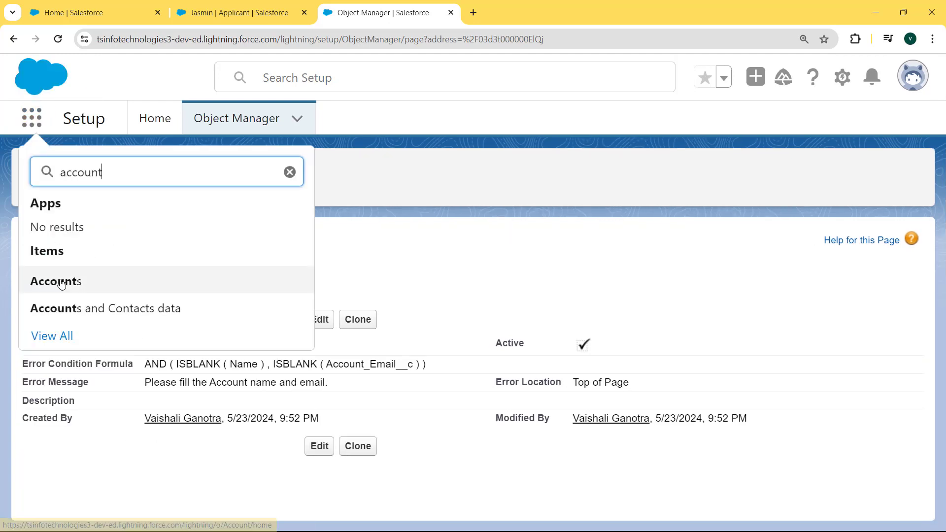
{"action": "left_click", "coordinate": [70, 280]}
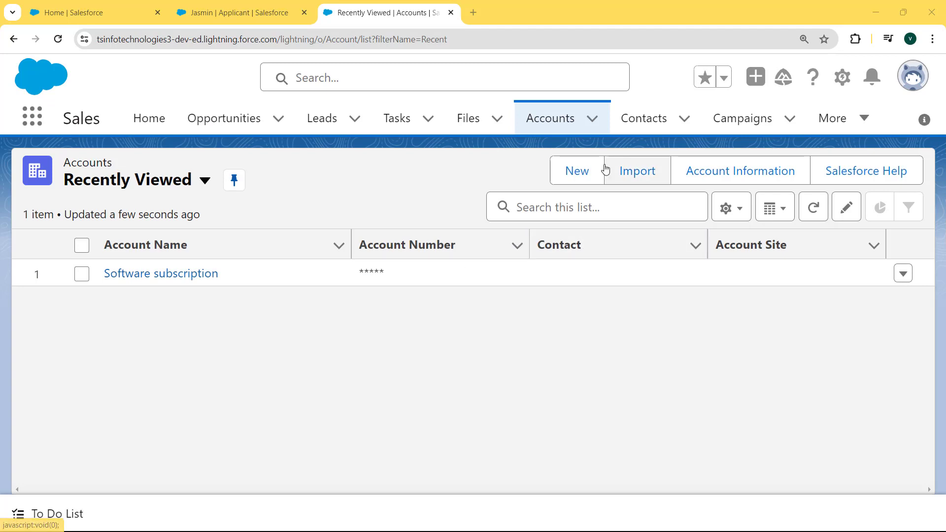
{"action": "left_click", "coordinate": [581, 172]}
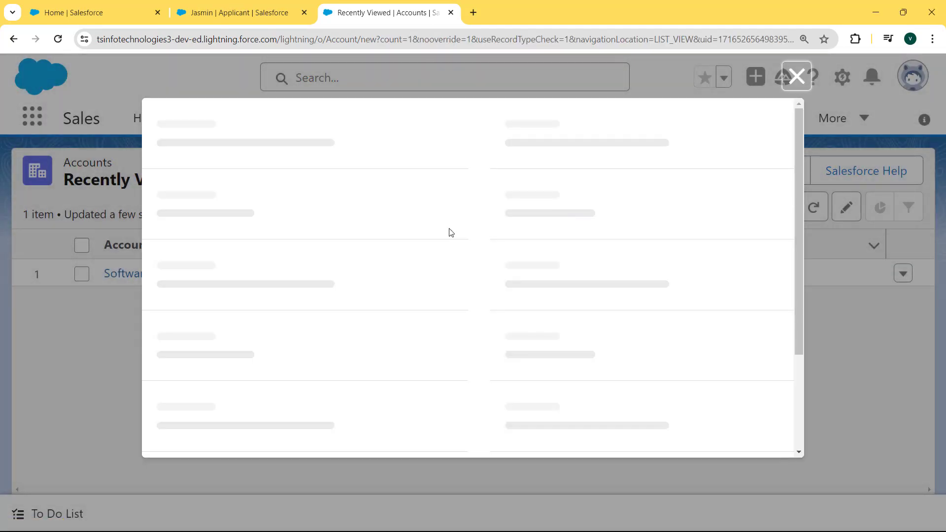
Enter the account name 'Test And Condition' and save the account
{"action": "left_click", "coordinate": [312, 287]}
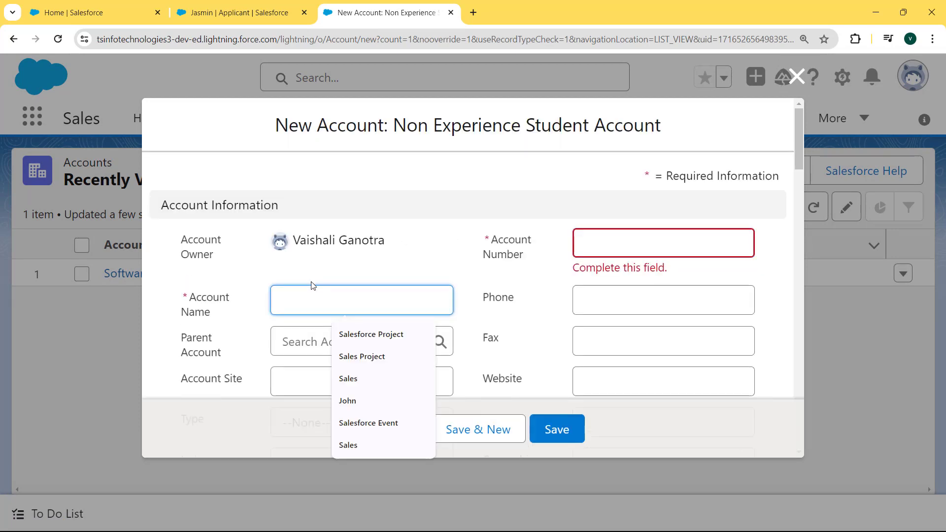
{"action": "type", "text": "Test And "}
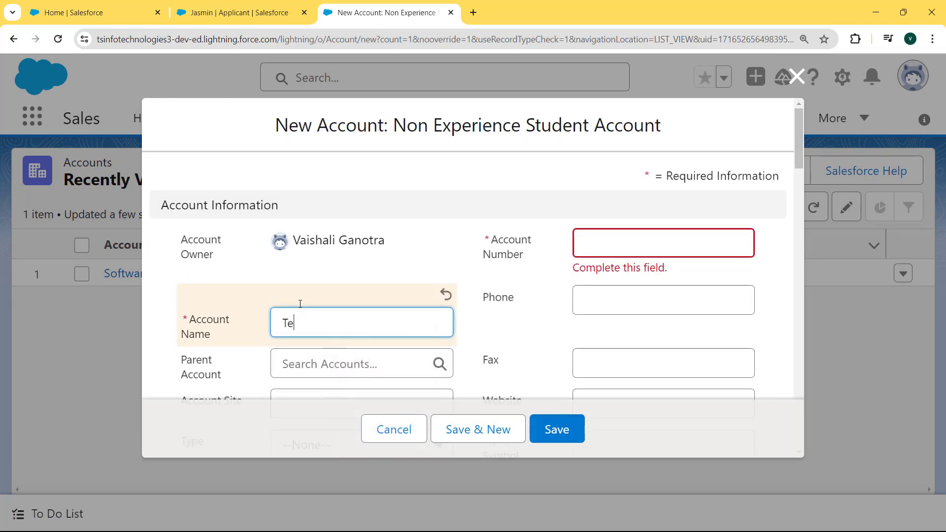
{"action": "type", "text": "Condition"}
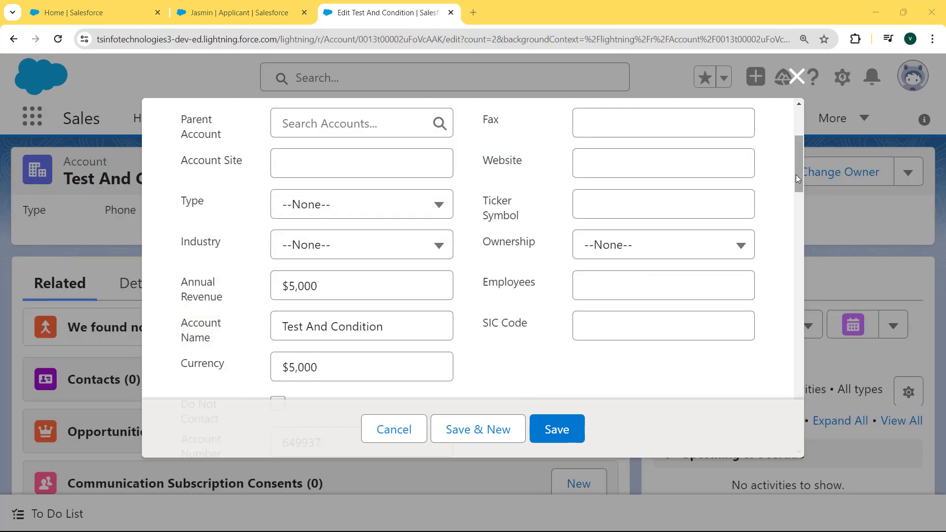
{"action": "left_click_drag", "start_coordinate": [797, 174], "coordinate": [802, 214]}
{"action": "left_click", "coordinate": [557, 433]}
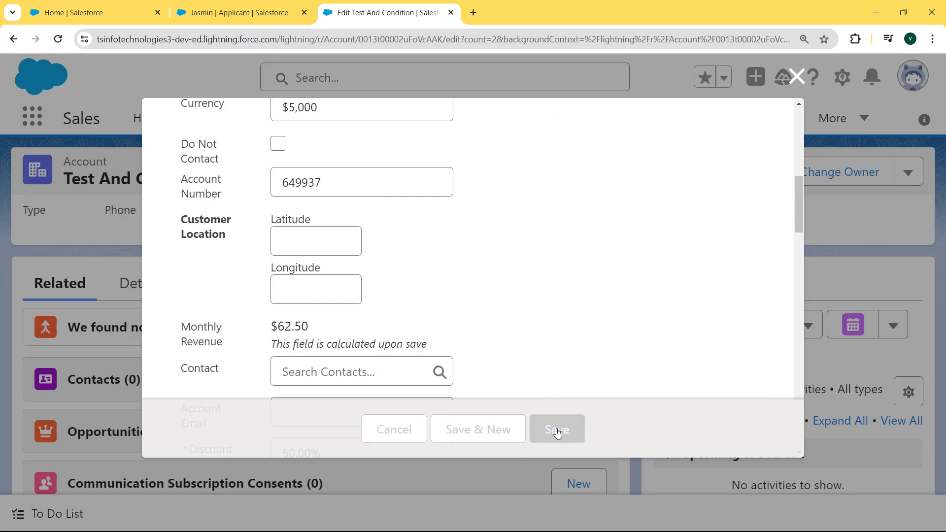